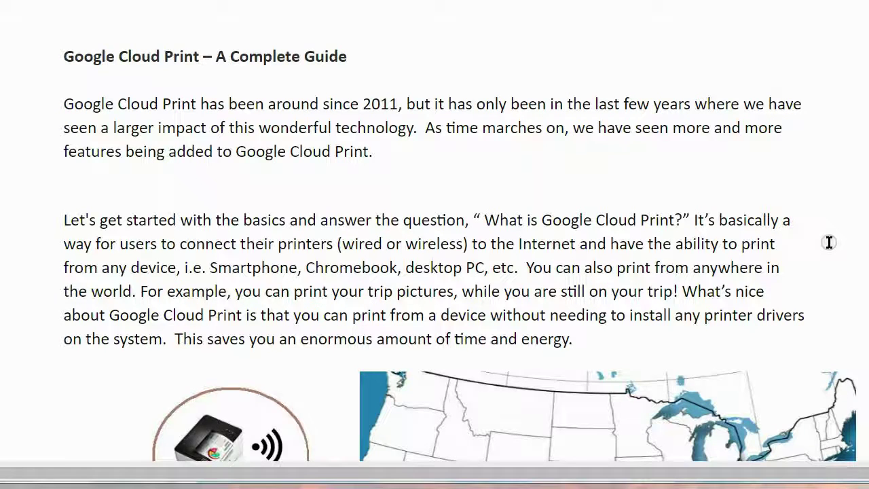
Step: Scroll down to the printer illustration and US map below the introduction
scroll(829, 242, "down", 2)
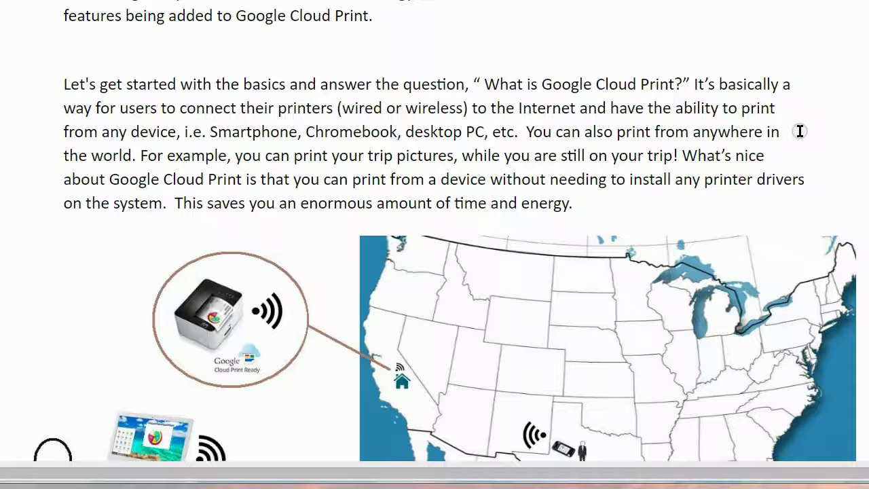
Step: Scroll further to show the full map and the Hawaii laptop figure
scroll(799, 131, "down", 4)
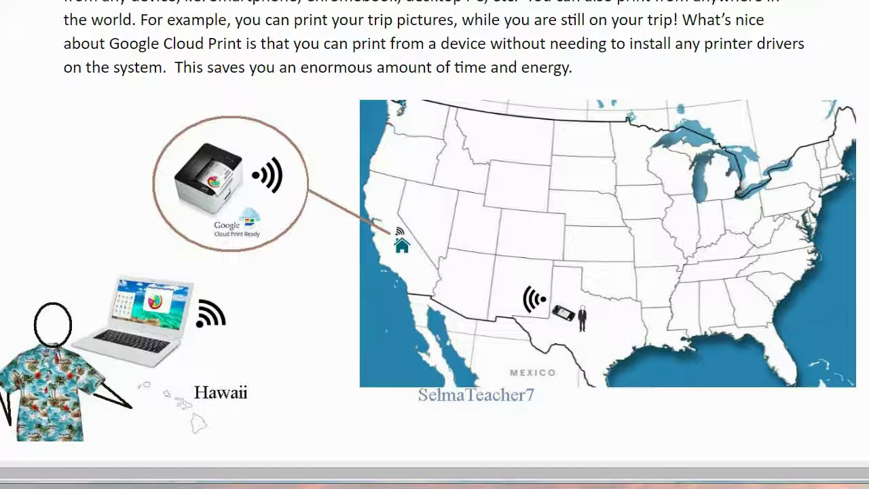
scroll(435, 245, "down", 6)
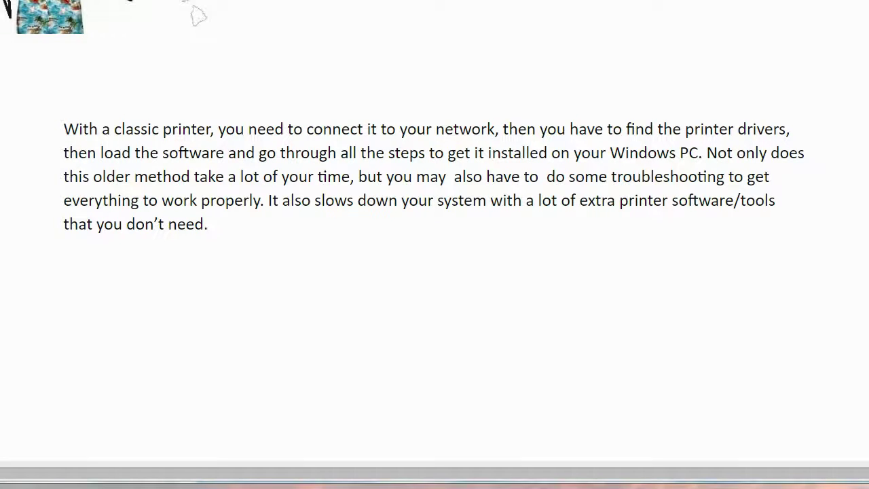
Step: Scroll past the illustration to the paragraph on classic printer setup hassles
scroll(197, 15, "down", 6)
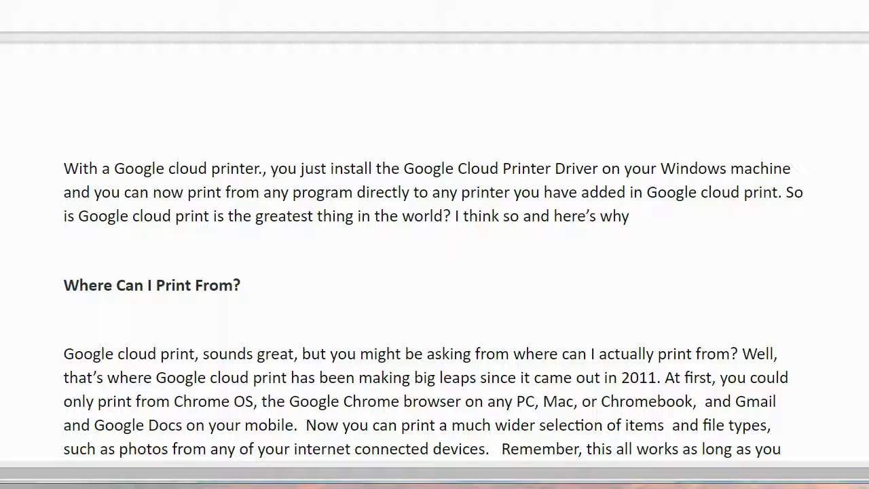
Step: Scroll through 'Where Can I Print From?' to the Play Store app screenshots
scroll(434, 244, "down", 3)
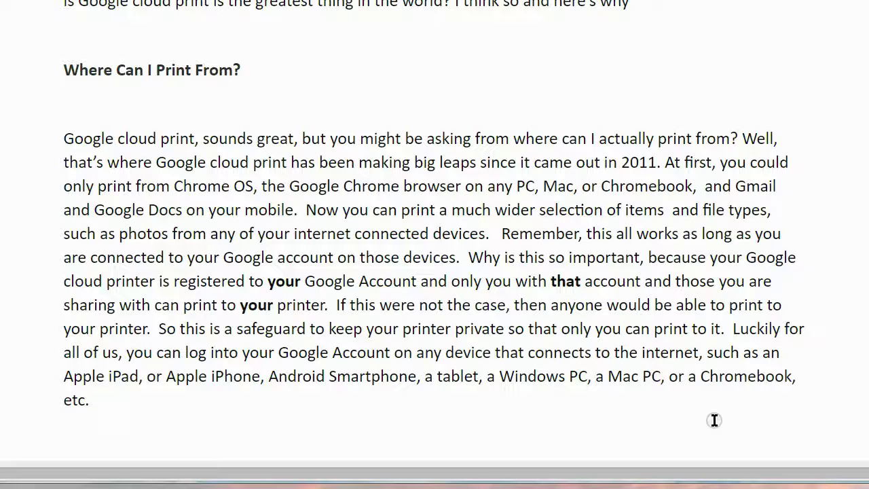
scroll(434, 258, "down", 6)
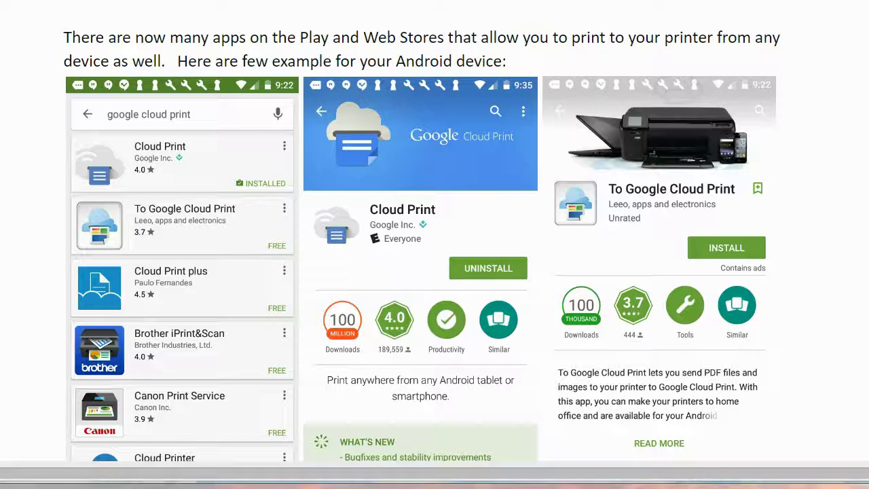
Step: Advance to the Cloud Print printer list and Cloud Print PRO screenshots
key("Right")
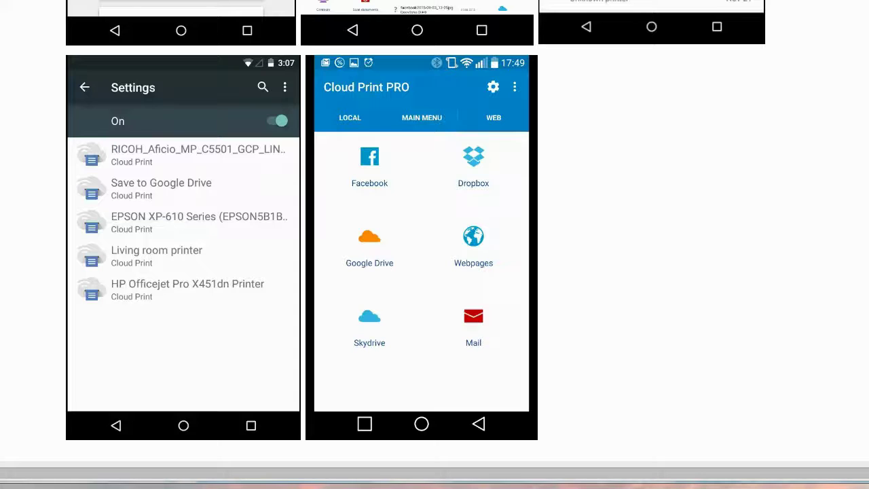
Step: Scroll down to the 'With these apps' paragraph on local-file printing and print-job management
scroll(200, 114, "down", 5)
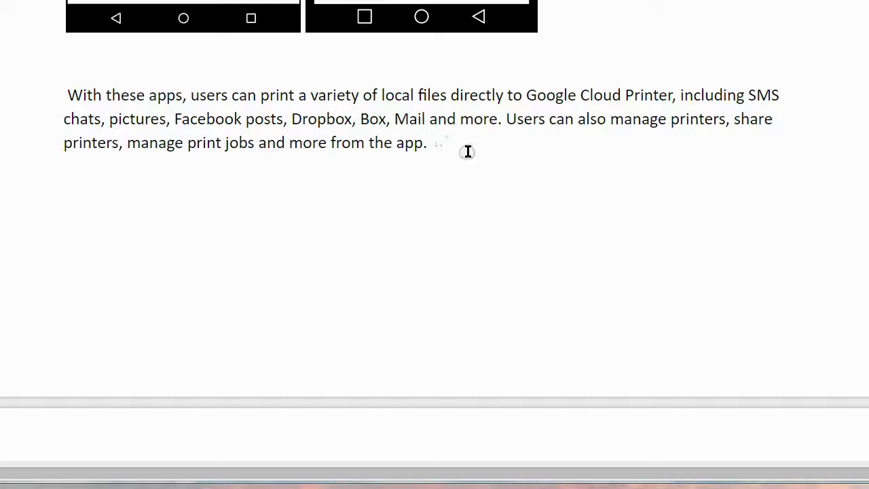
Step: Scroll down to the 'Back in 2013' Google Cloud Print Driver paragraph and its Print dialog image
scroll(435, 244, "down", 6)
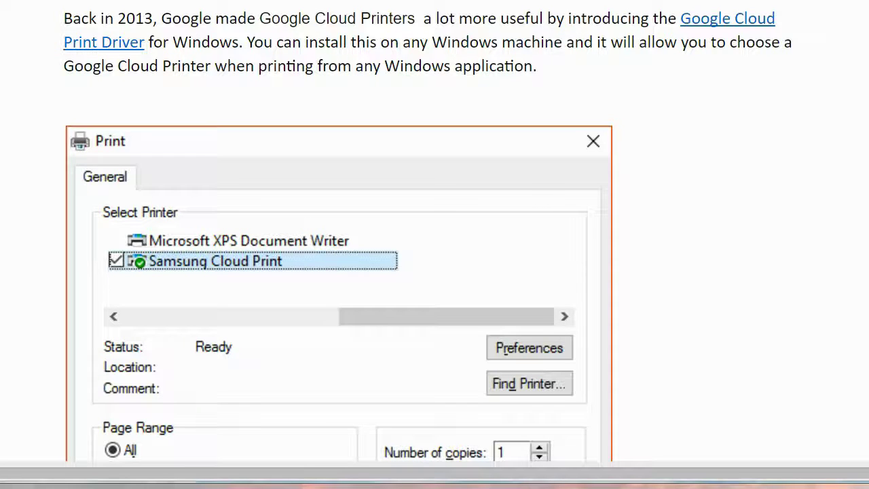
Step: Scroll past the Print dialog image to the Cloud Print Service and PrintCentral Pro paragraphs
scroll(339, 271, "down", 3)
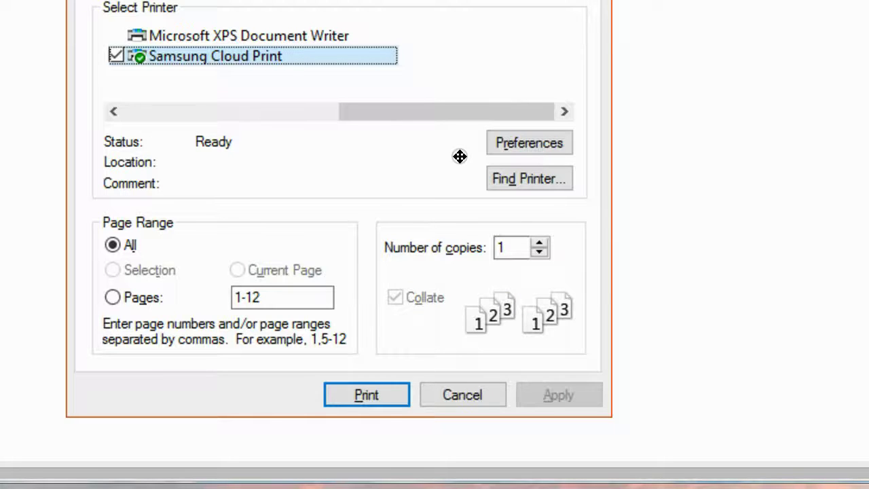
scroll(204, 1, "down", 5)
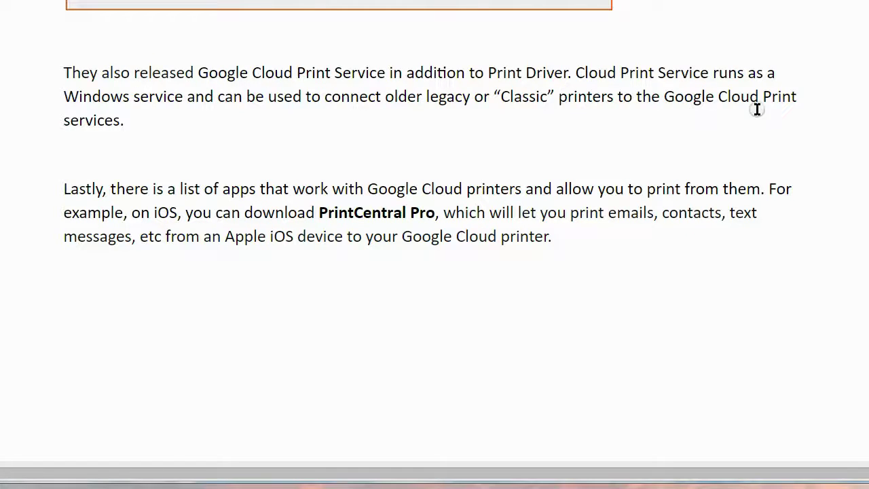
Step: Follow the 'list of apps' hyperlink in the last paragraph to Google's Cloud Print apps page
left_click(139, 120)
left_click(121, 178)
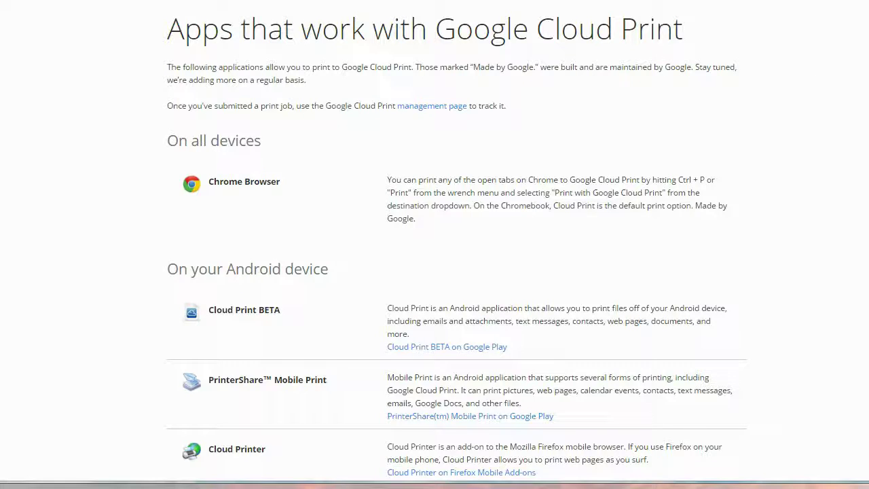
Step: Scroll through the Android app listings, from Cloud Printer down to Google Cloud Print
scroll(217, 82, "down", 2)
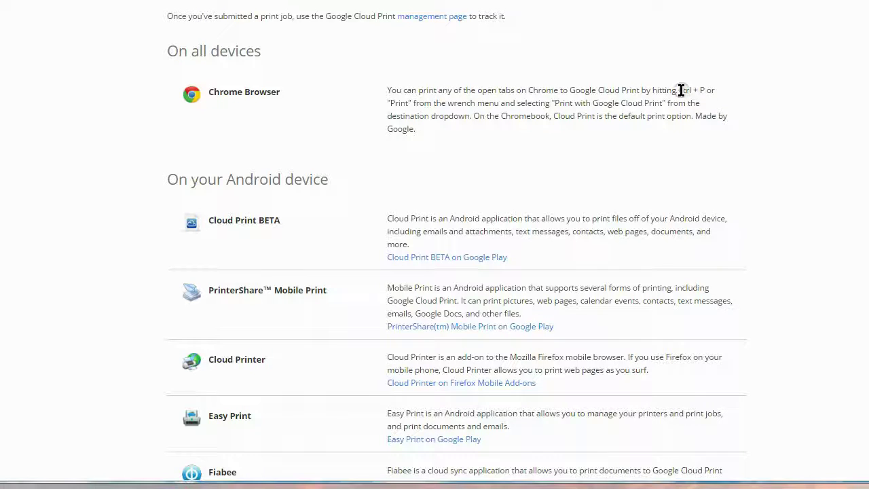
scroll(456, 244, "down", 2)
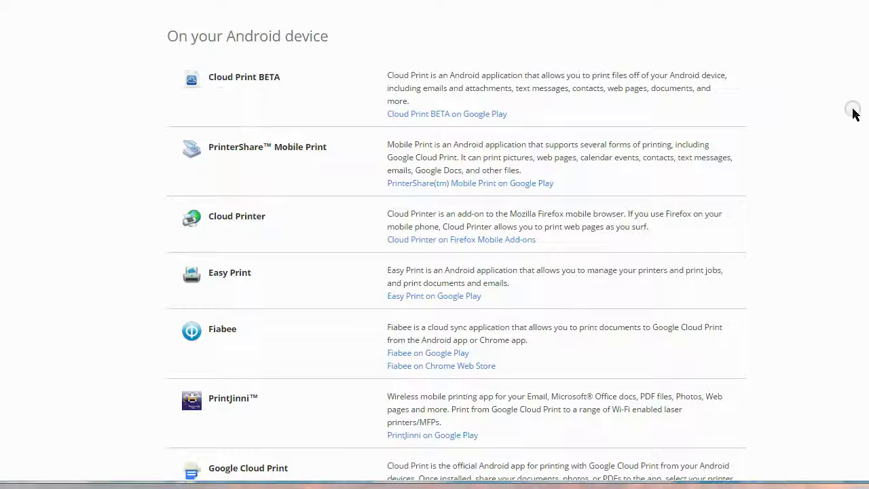
scroll(456, 254, "down", 1)
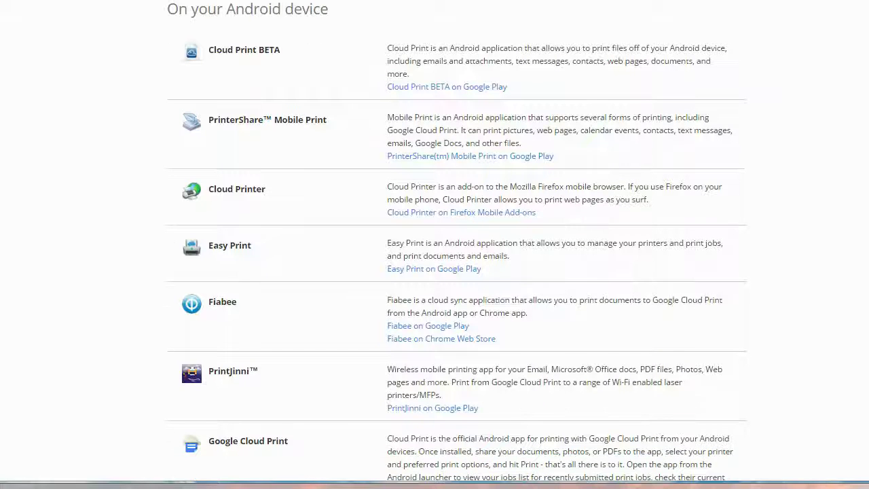
scroll(202, 86, "up", 4)
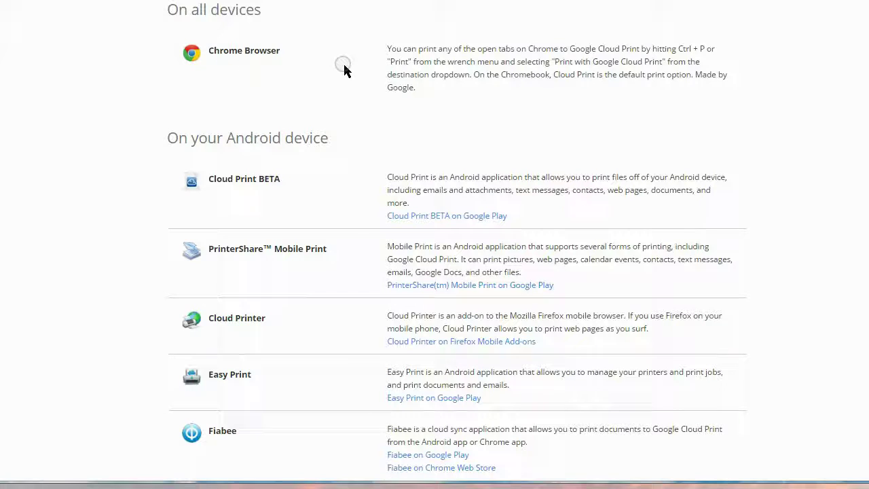
scroll(456, 245, "down", 5)
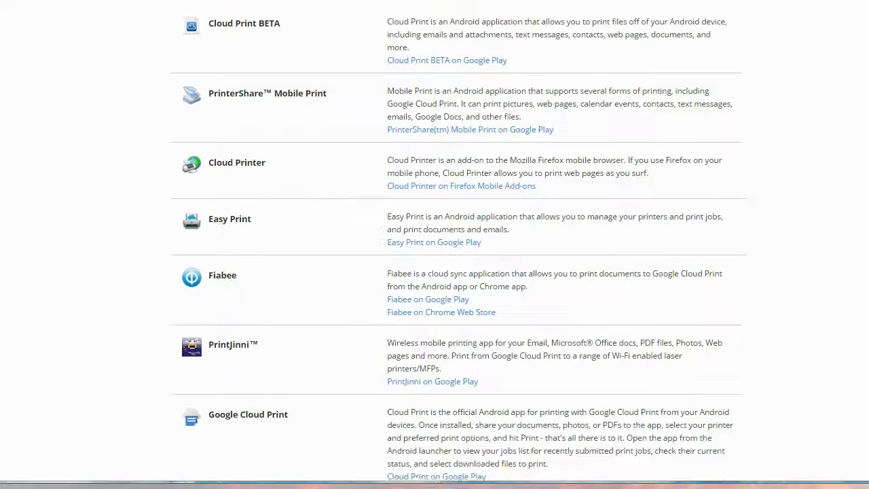
scroll(246, 124, "down", 2)
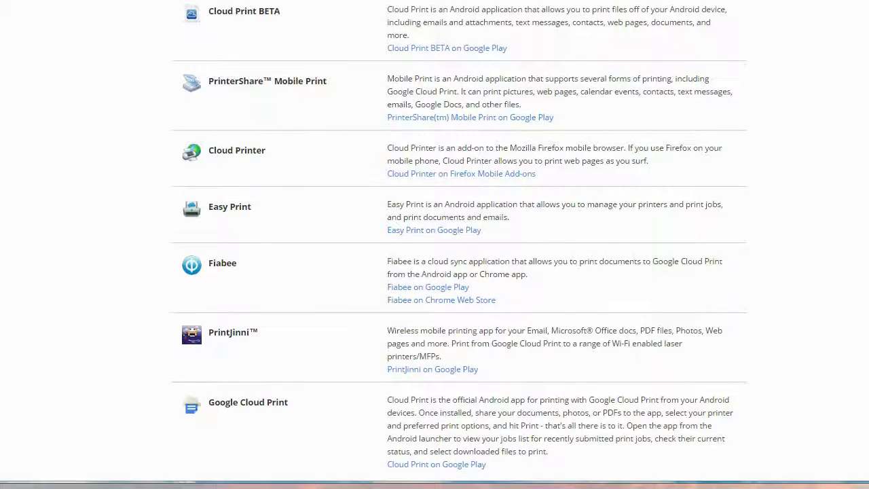
scroll(246, 124, "up", 1)
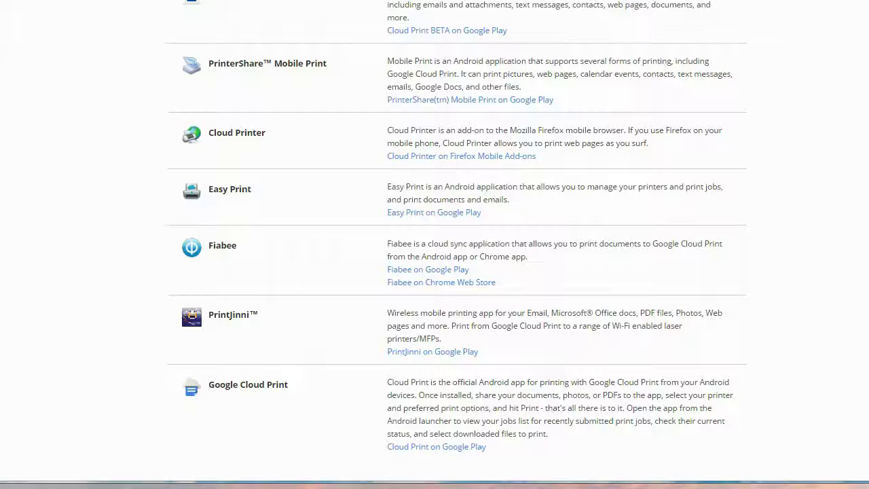
Step: Scroll past the iOS and mobile listings to the 'On your Mac or Windows PC' apps
scroll(456, 244, "down", 3)
scroll(456, 245, "down", 5)
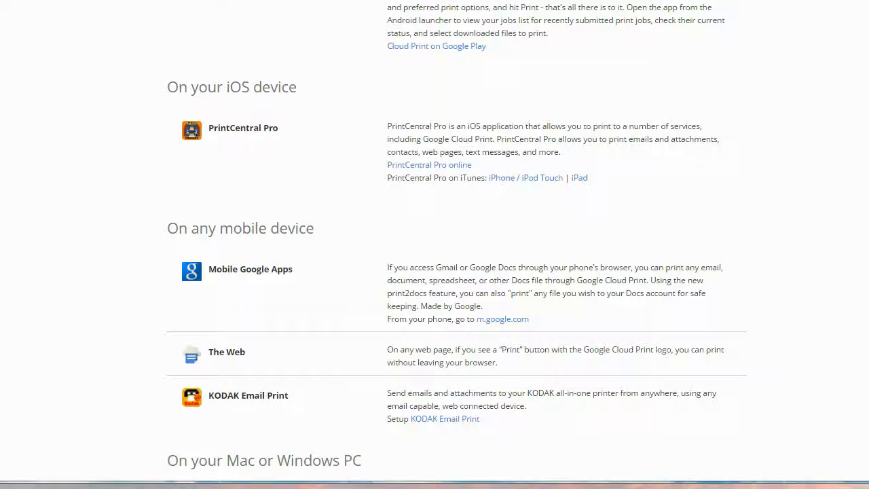
scroll(510, 130, "down", 3)
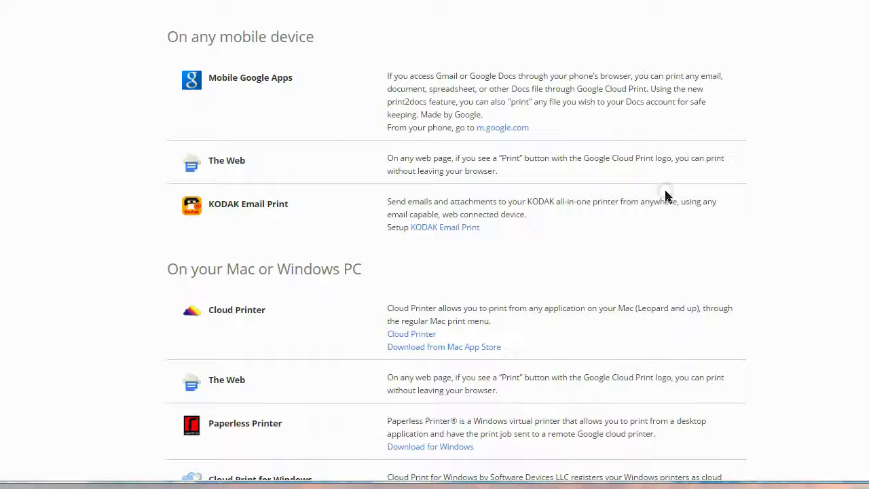
scroll(471, 73, "down", 3)
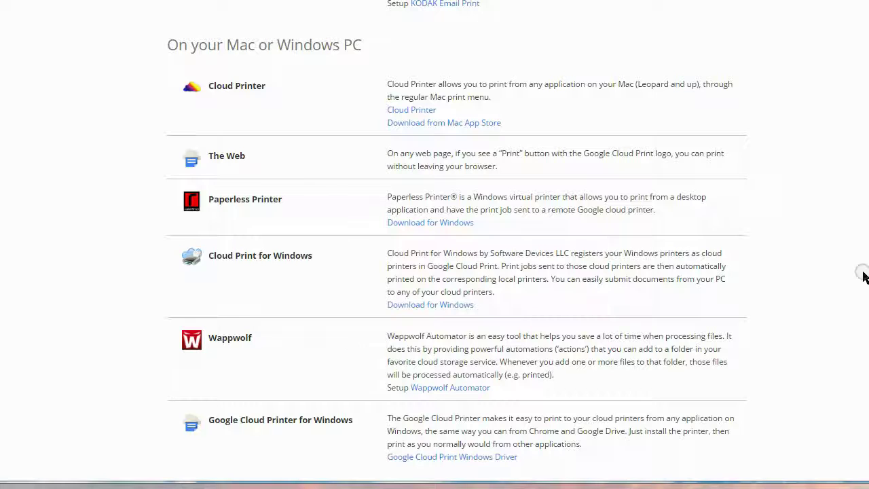
Step: Scroll through the enterprise and education apps to PaperCut, then back to the page title
scroll(862, 275, "down", 5)
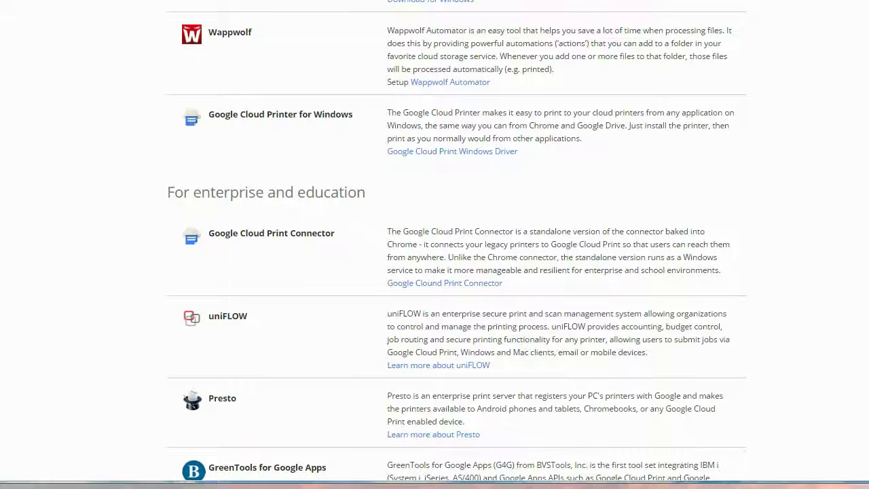
scroll(354, 99, "down", 2)
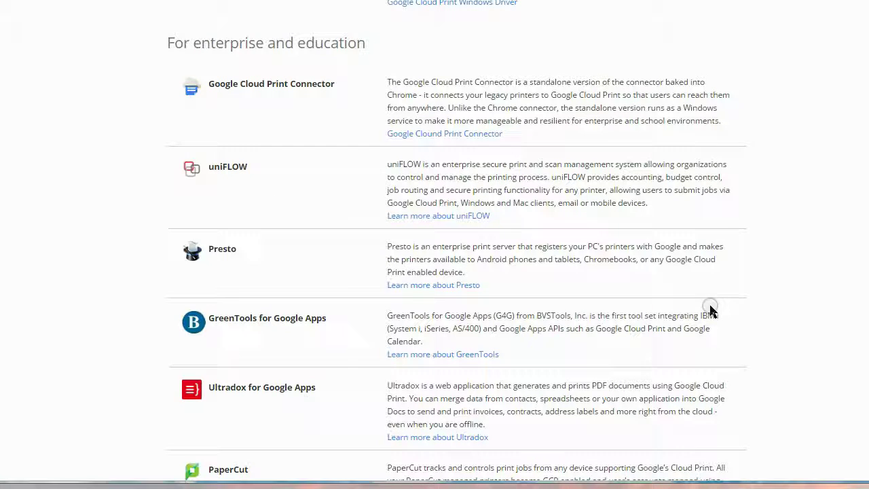
scroll(434, 244, "down", 2)
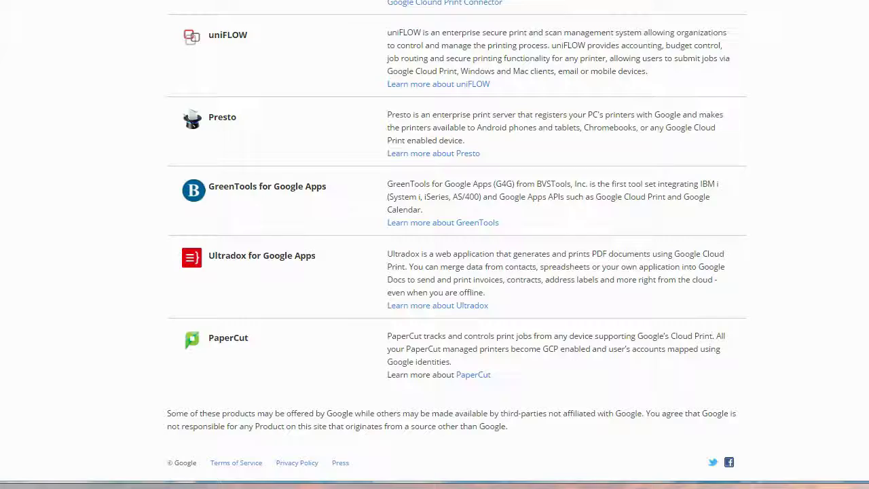
scroll(457, 241, "up", 10)
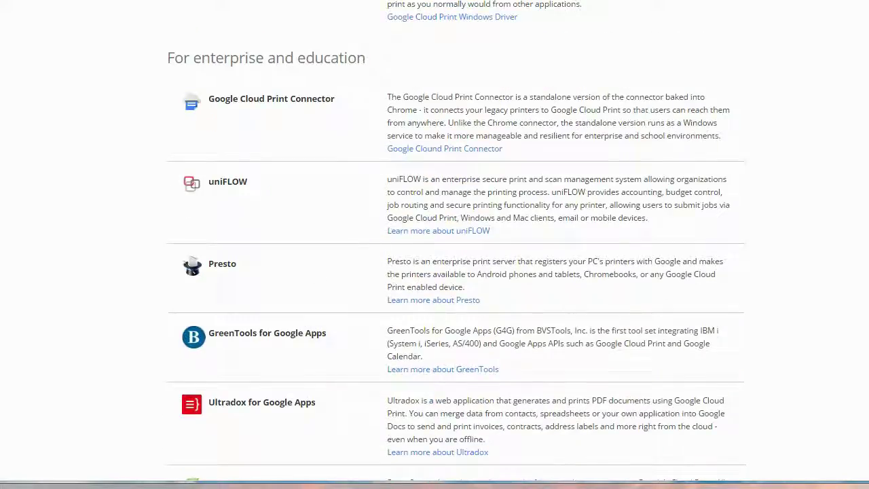
scroll(434, 244, "up", 5)
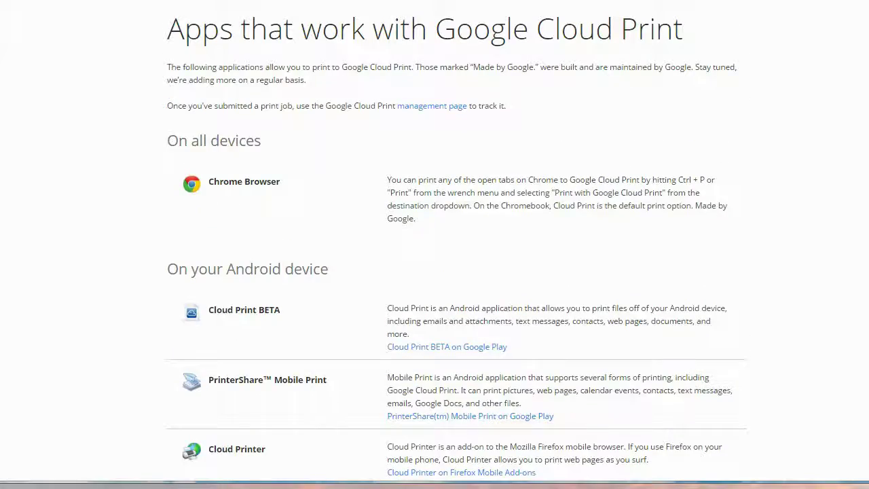
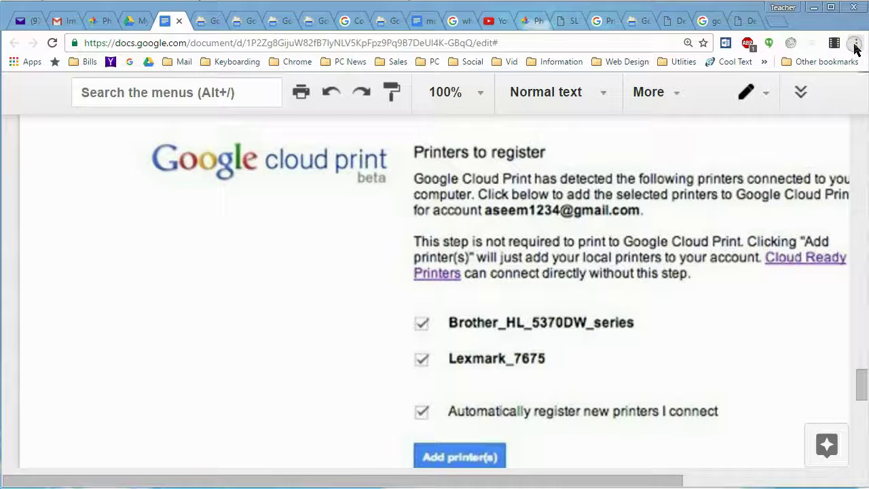
Step: Open Chrome's Settings page from the three-dot browser menu
left_click(856, 44)
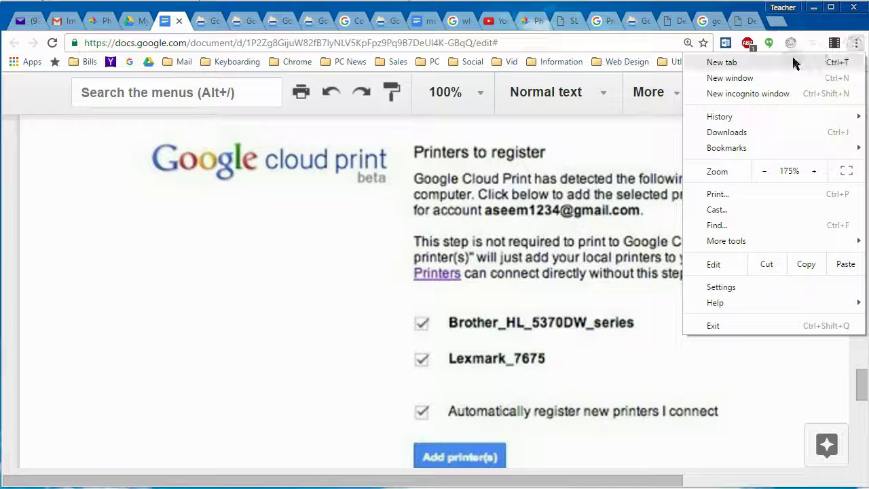
left_click(725, 289)
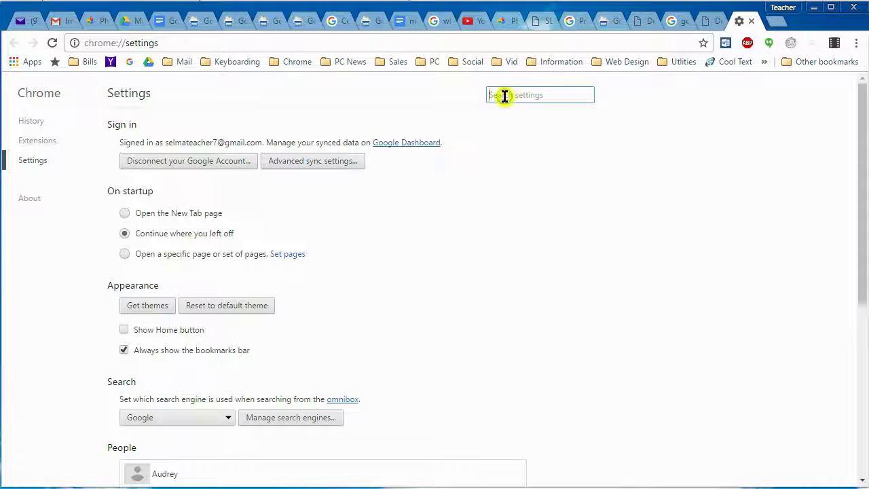
Step: Search settings for 'print' and open Google Cloud Print's Manage devices page
type("print")
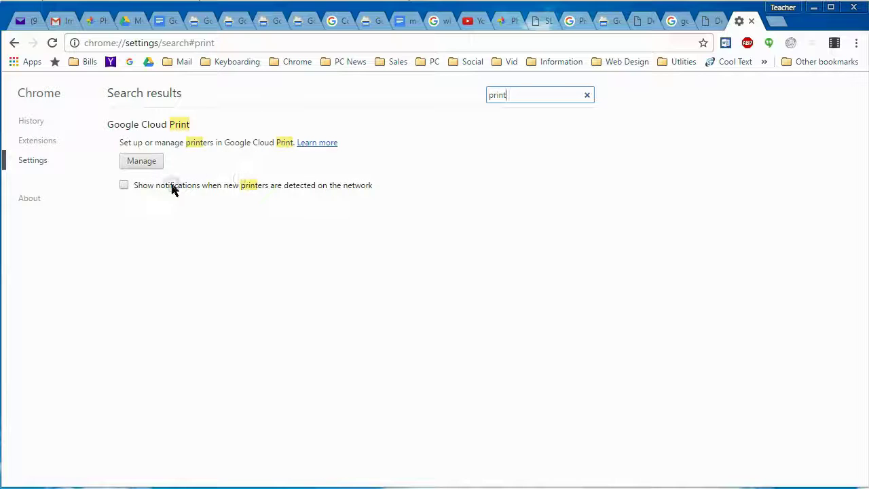
left_click(144, 164)
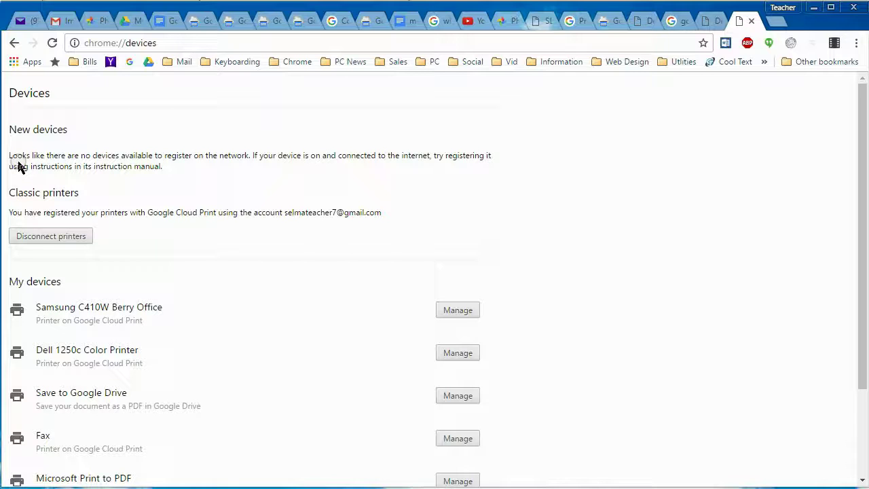
Step: Scroll the devices list and open the Samsung C410W Berry Office printer's Cloud Print page
left_click(270, 171)
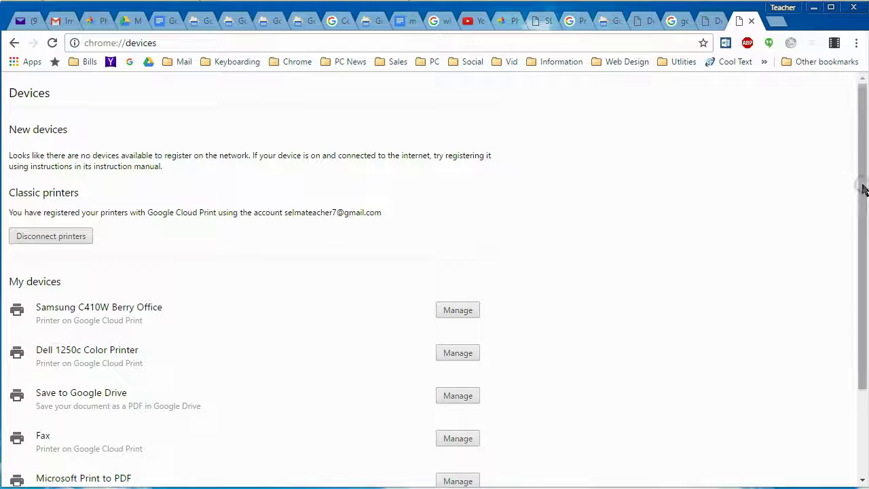
left_click_drag(862, 141, 861, 213)
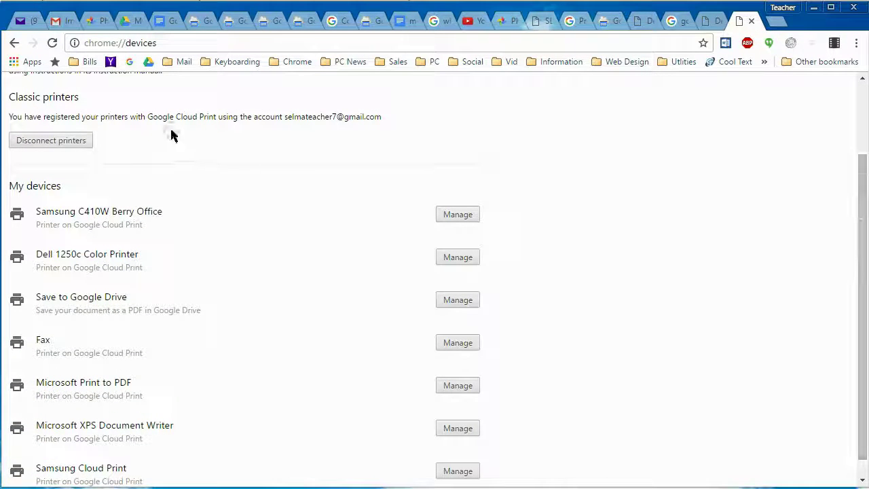
left_click(38, 118)
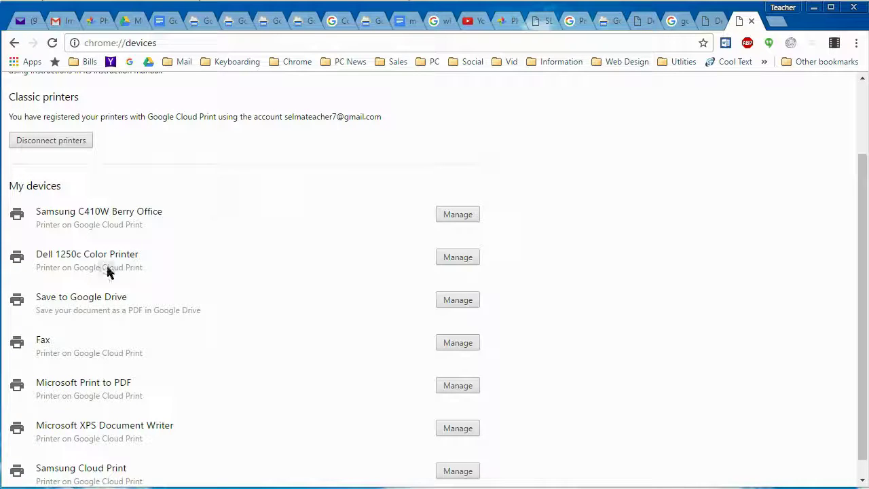
left_click_drag(863, 258, 863, 264)
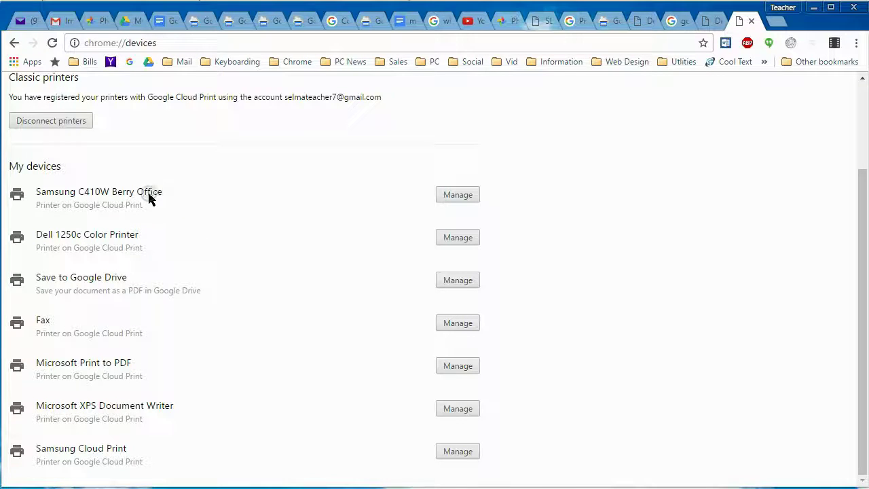
left_click_drag(863, 335, 859, 334)
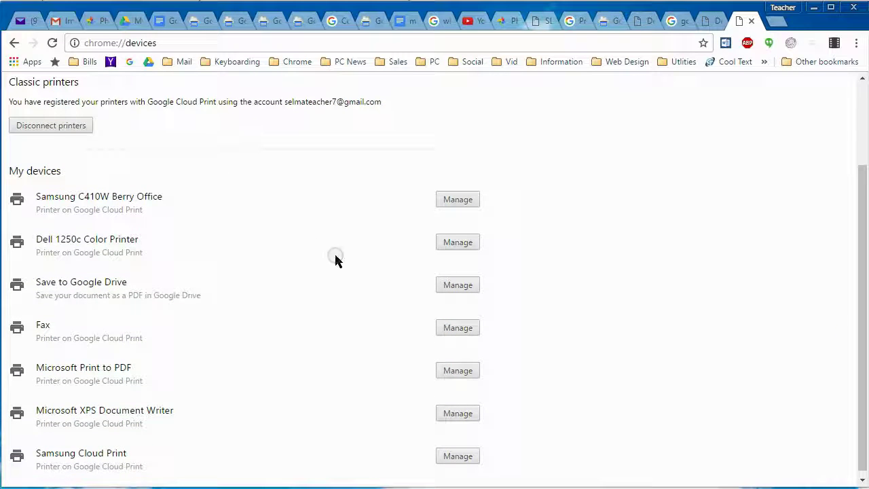
left_click(458, 199)
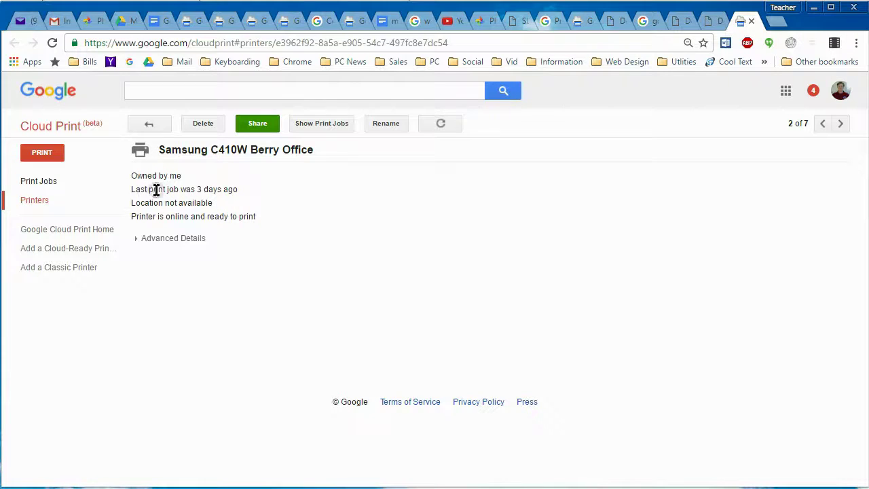
Step: Reload the Samsung C410W Berry Office page and show its print-job history
key("F5")
left_click(203, 126)
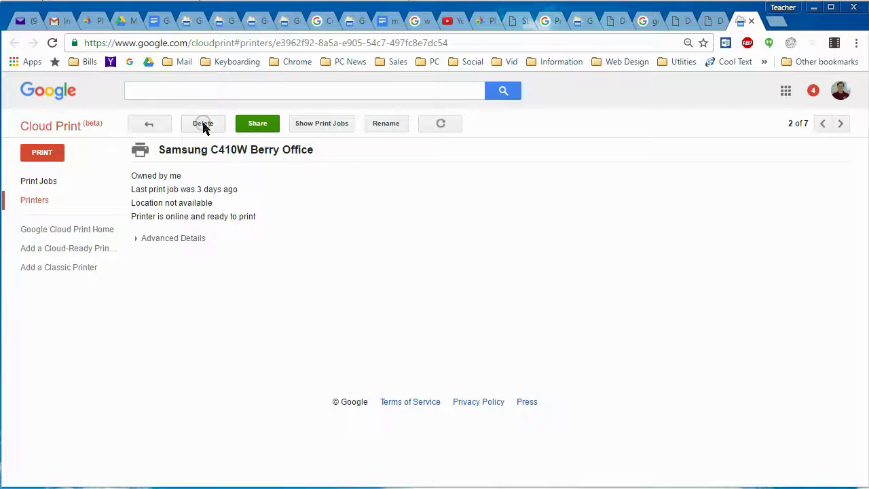
left_click(194, 129)
left_click(213, 129)
left_click(261, 130)
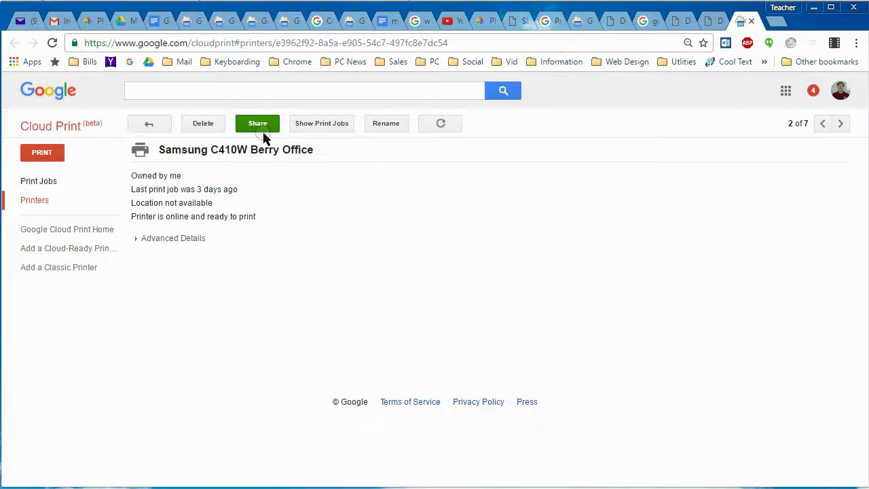
left_click(430, 154)
left_click(258, 130)
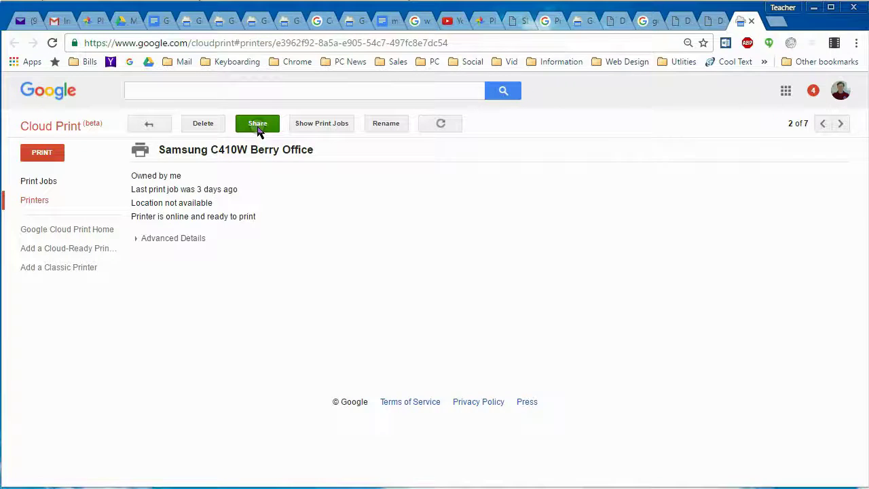
left_click(332, 130)
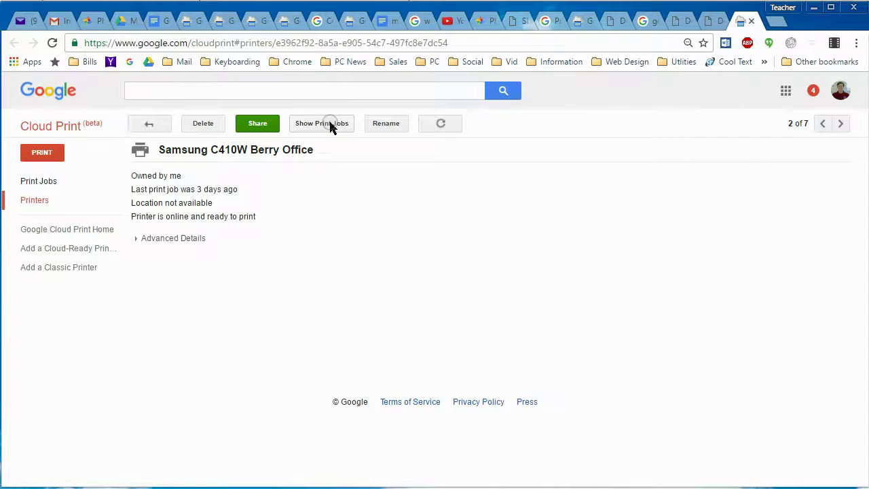
left_click(333, 127)
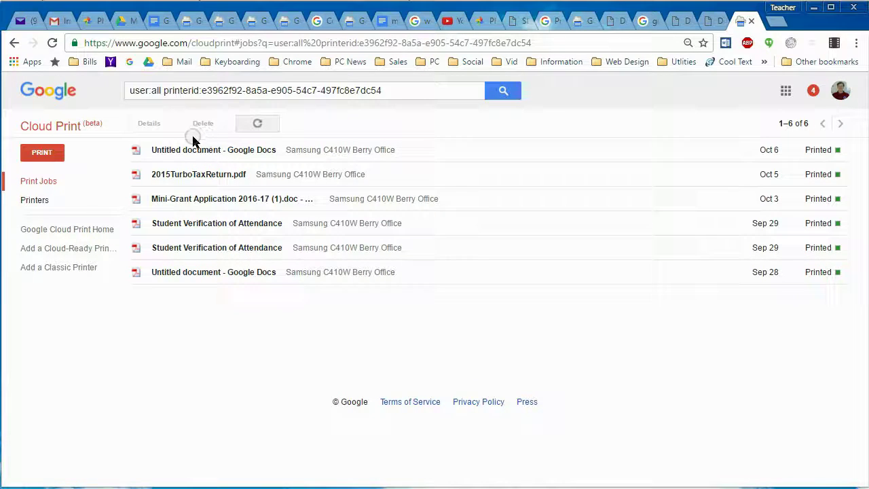
Step: Go back to the Printers list and select the Samsung C410W Berry Office row
left_click(42, 202)
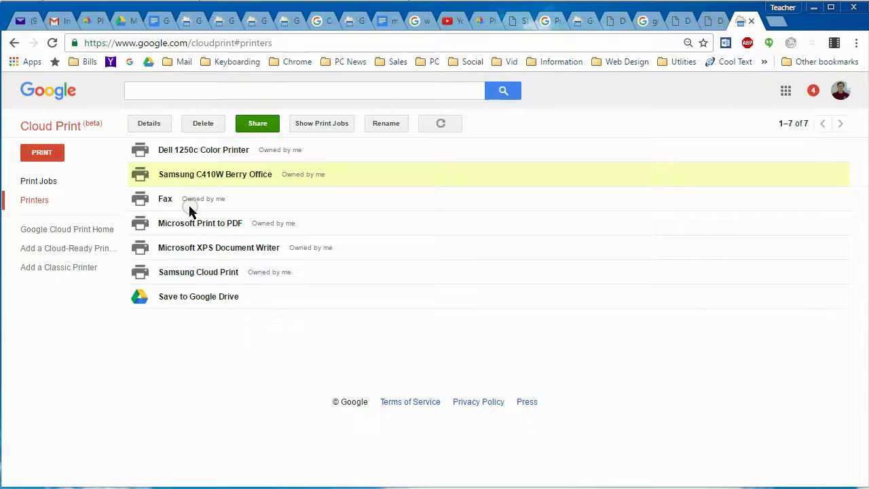
double_click(232, 175)
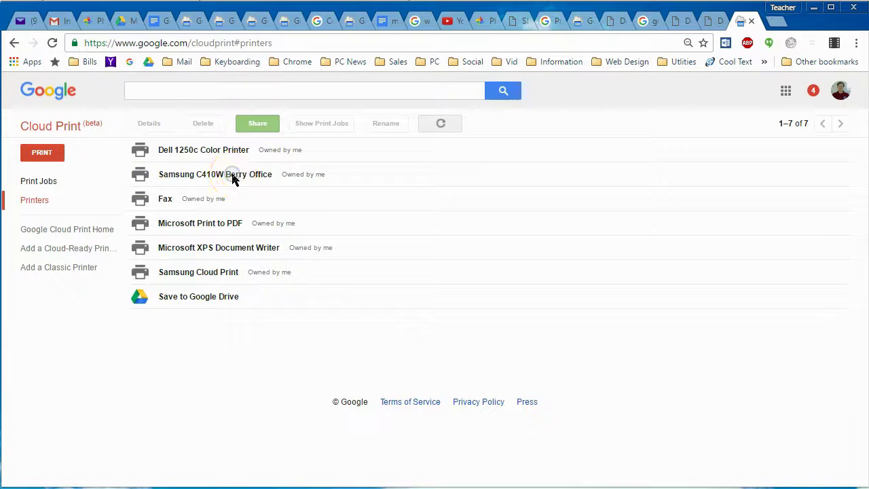
left_click(267, 175)
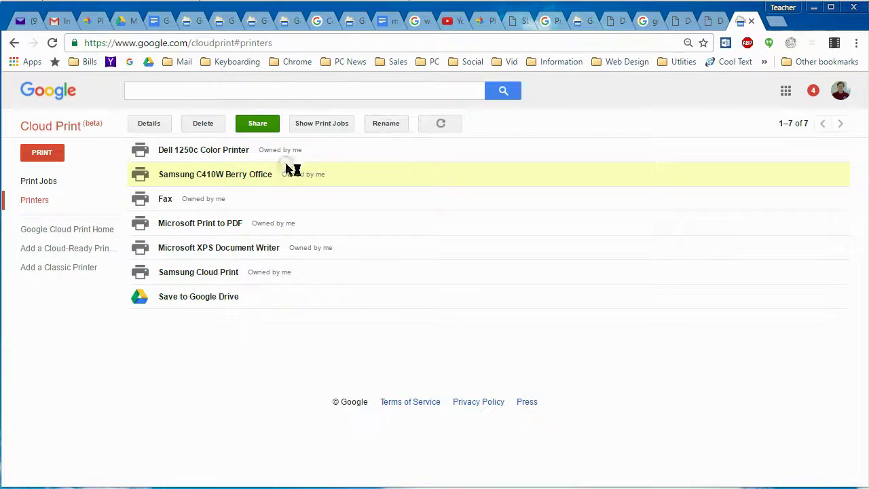
left_click(241, 174)
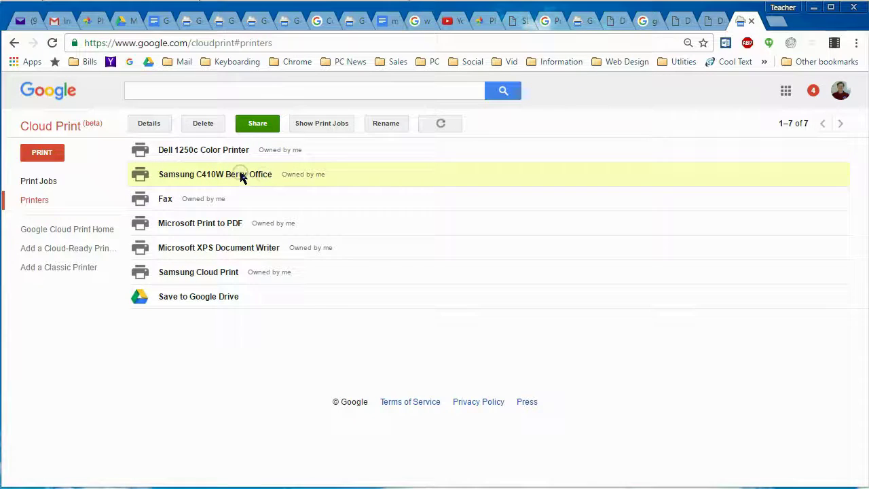
left_click(211, 175)
left_click(293, 133)
left_click(175, 175)
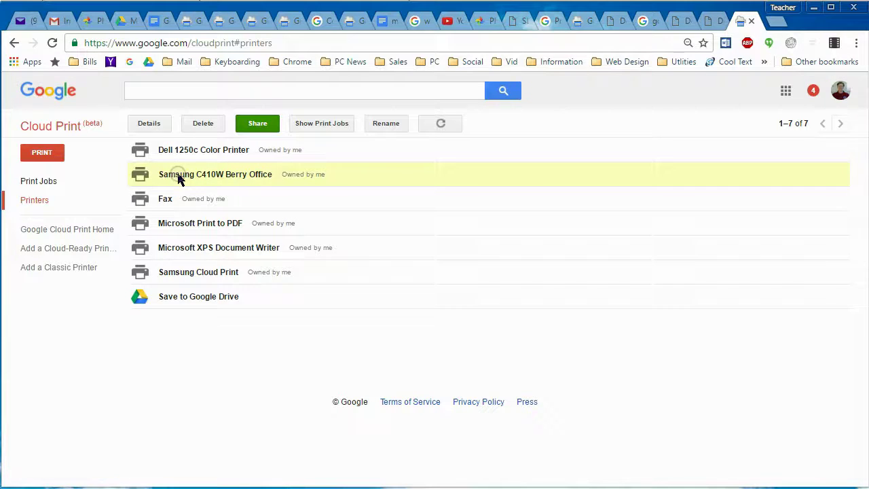
left_click(237, 175)
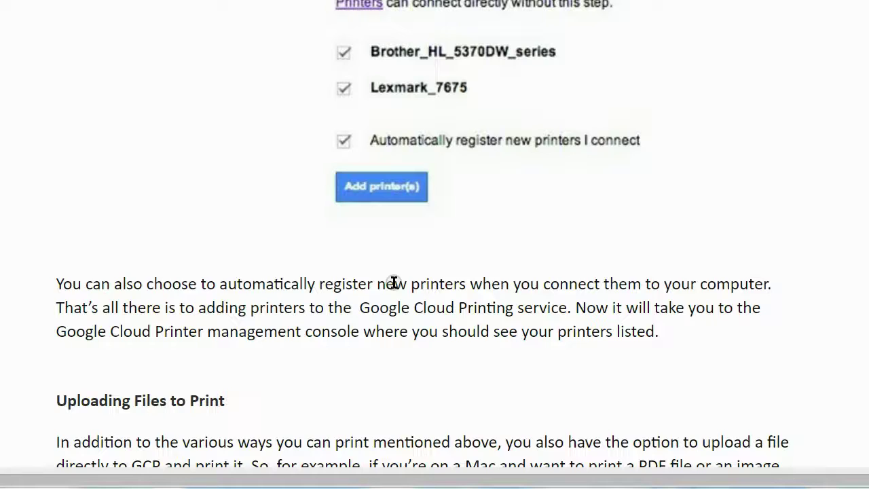
Step: Scroll up the guide to the paragraph on automatically registering new printers
scroll(394, 282, "up", 1)
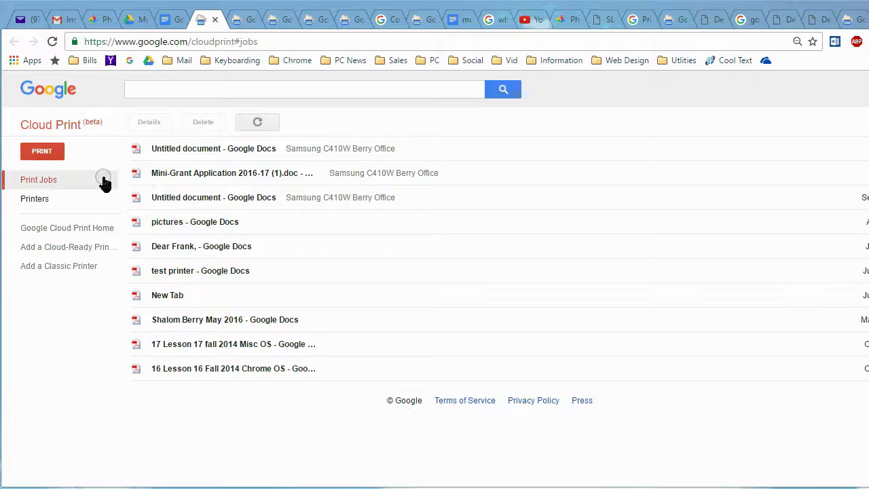
Step: Show the Cloud Print job history, then return to the guide's Sharing Printers section
left_click(38, 181)
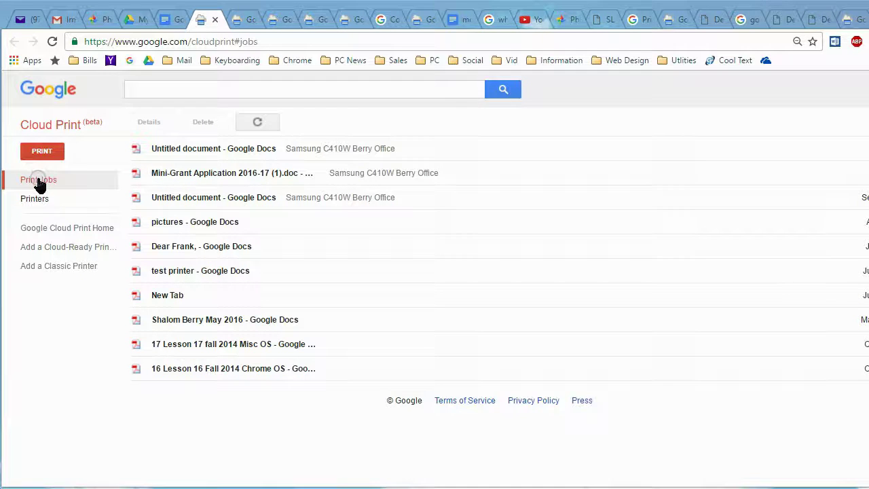
left_click(166, 184)
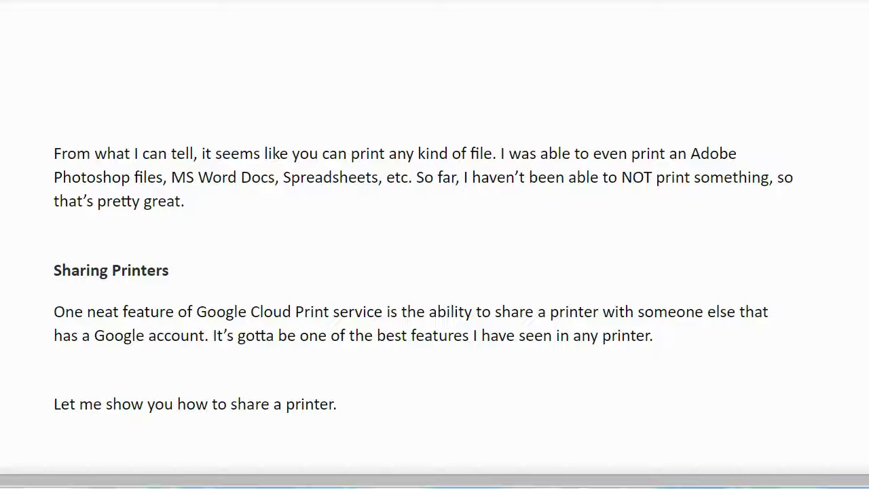
Step: Scroll to the printer-sharing invitation image and open the guide's print settings
scroll(435, 244, "down", 3)
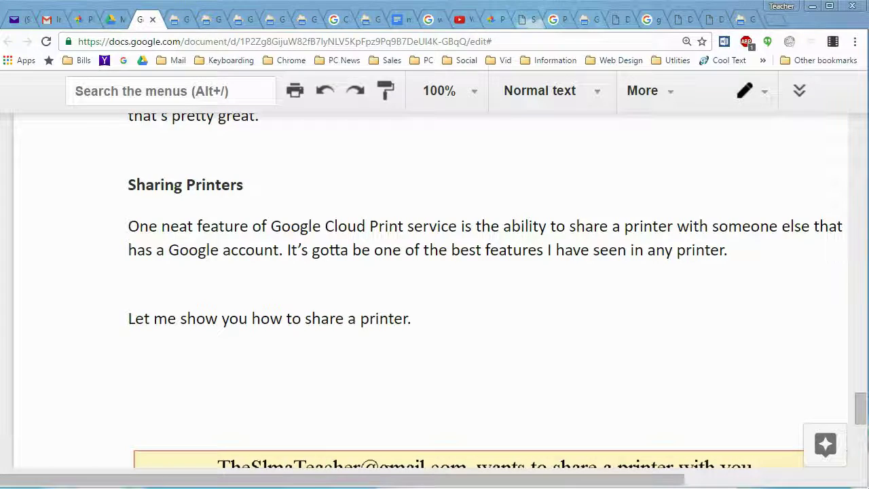
left_click(295, 90)
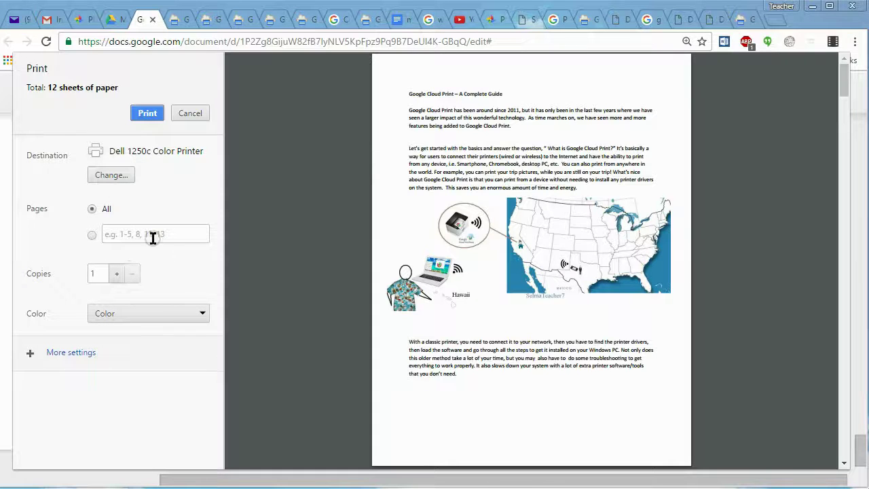
Step: Change the print destination through Cloud Print's Manage page and list the registered printers
left_click(112, 175)
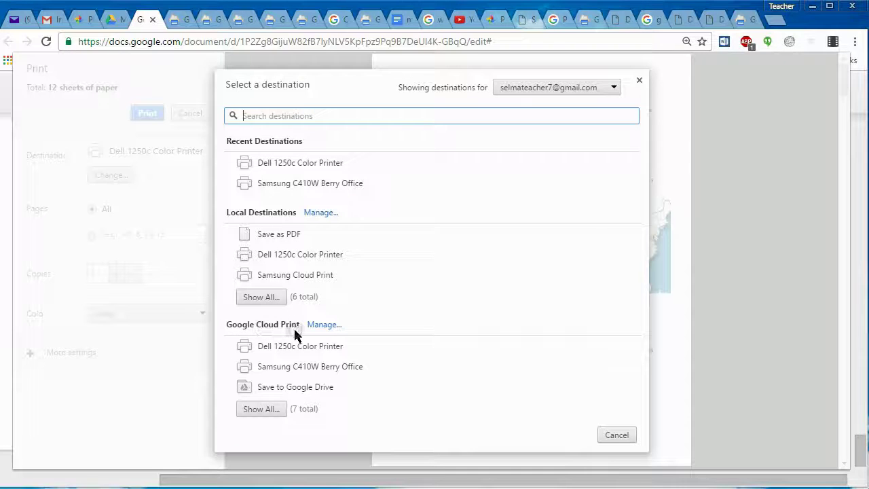
left_click(324, 325)
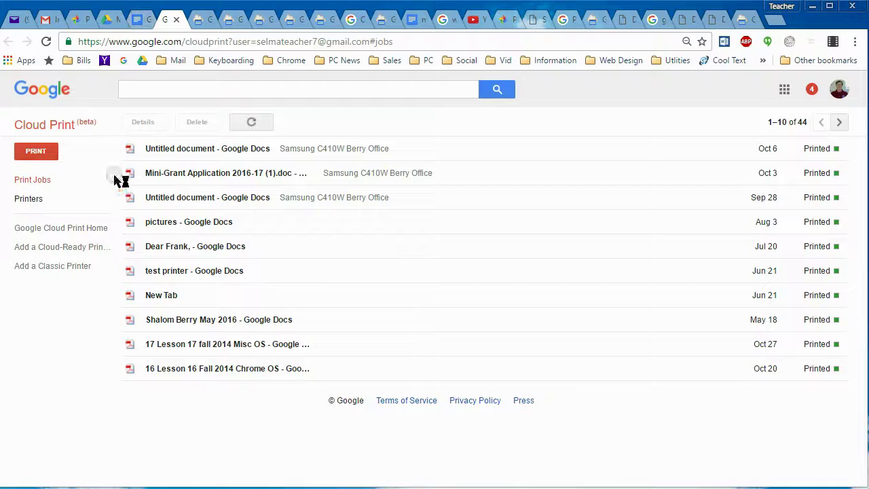
left_click(252, 129)
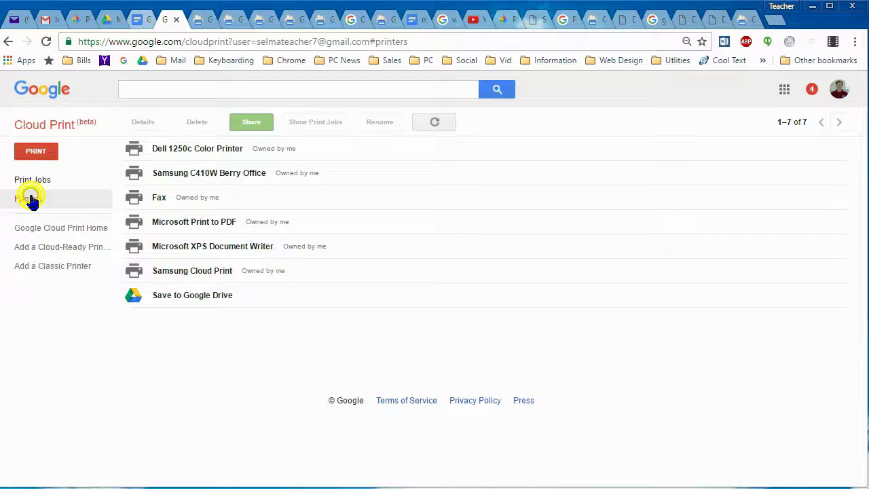
Step: Select the Dell 1250c Color Printer and open its sharing settings
left_click(226, 173)
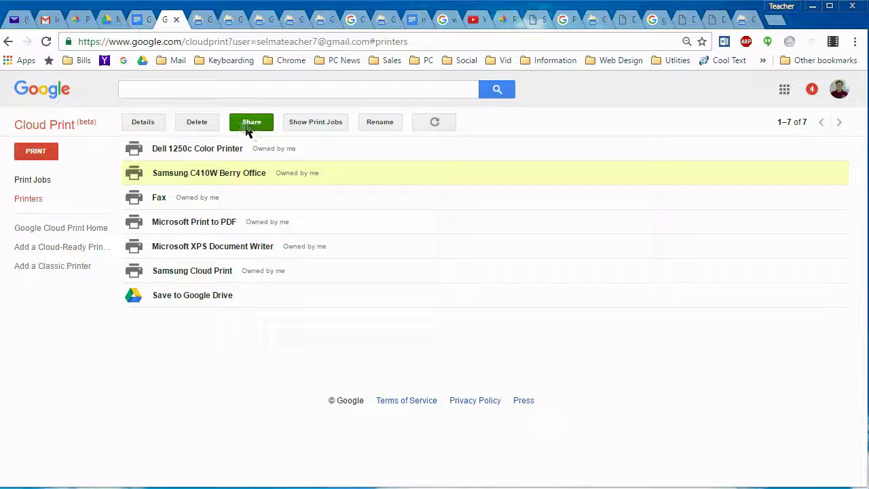
left_click(193, 151)
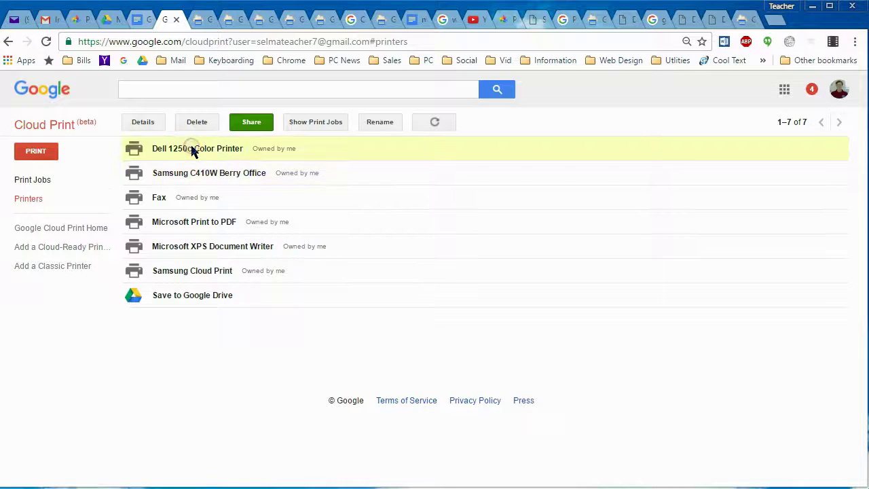
left_click(252, 124)
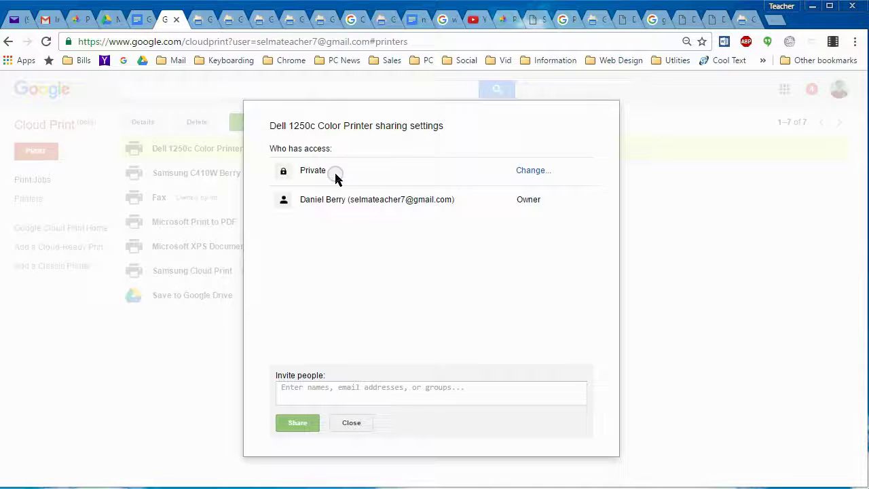
Step: Invite the other Gmail address with Can print permission, send the share, and close
left_click(329, 374)
left_click(306, 395)
left_click(806, 389)
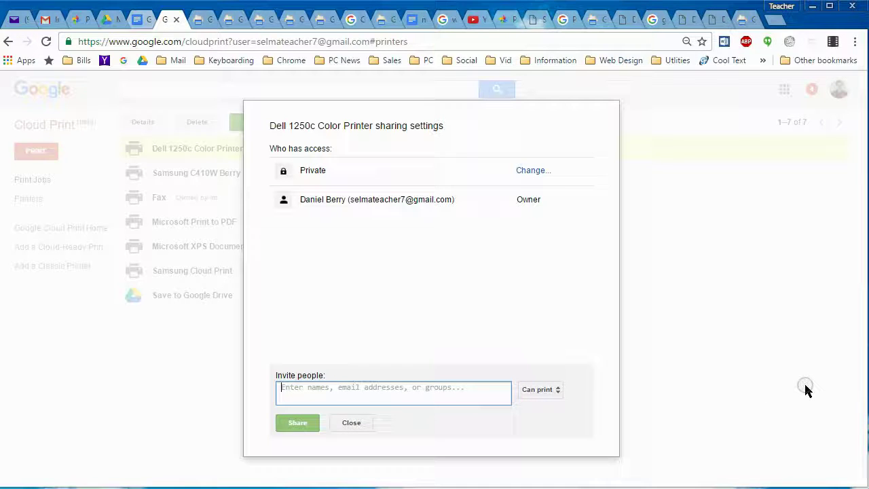
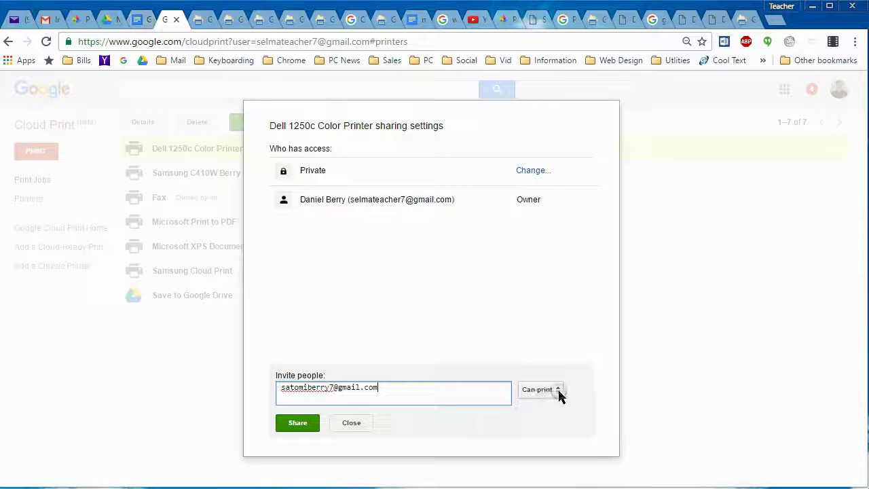
left_click(558, 394)
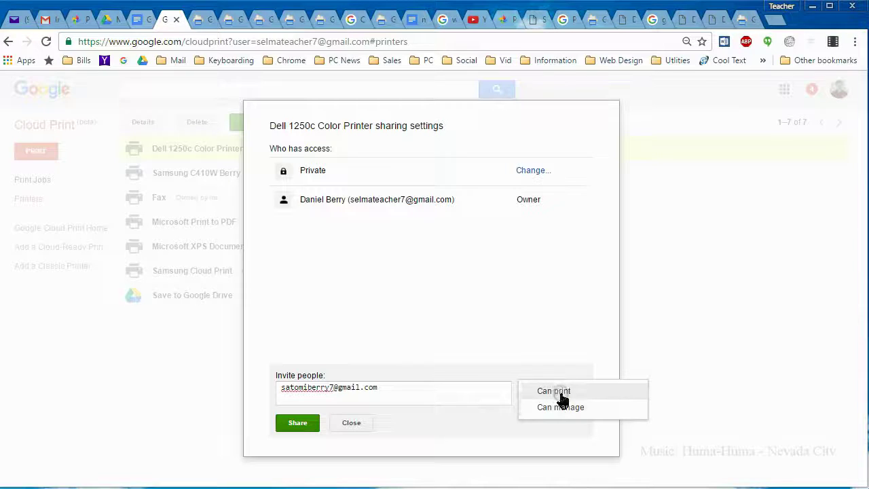
left_click(467, 355)
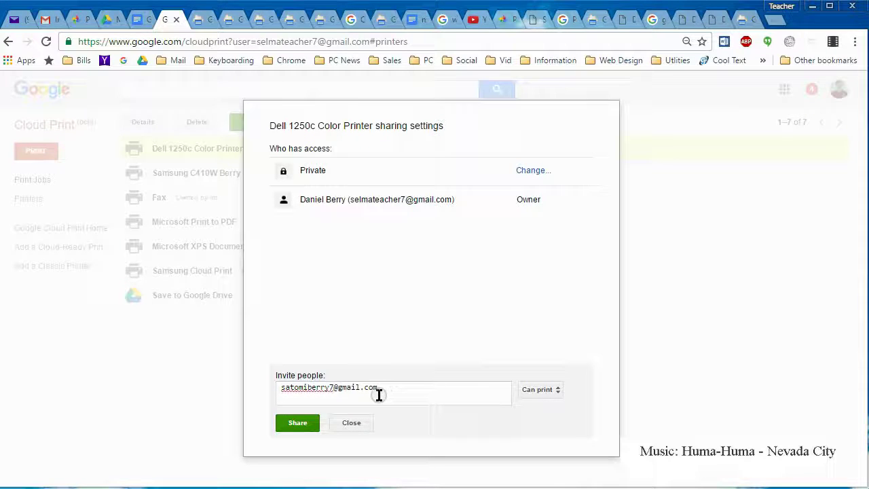
left_click(300, 427)
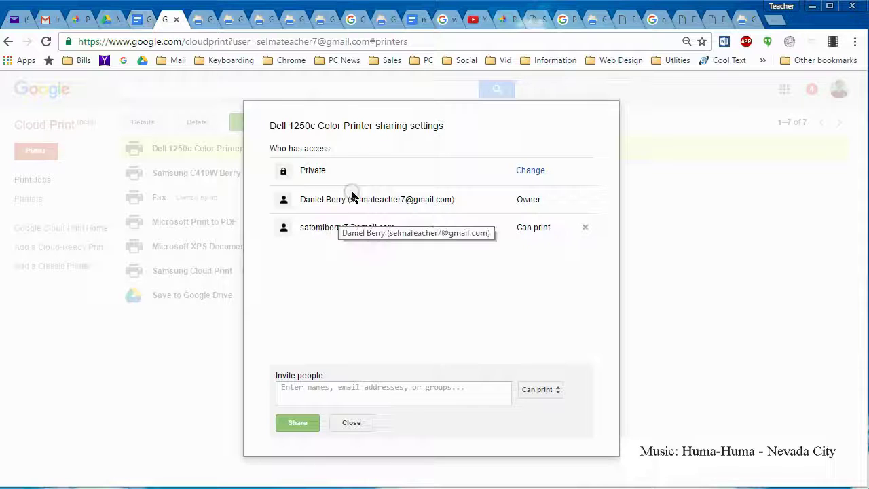
left_click(352, 423)
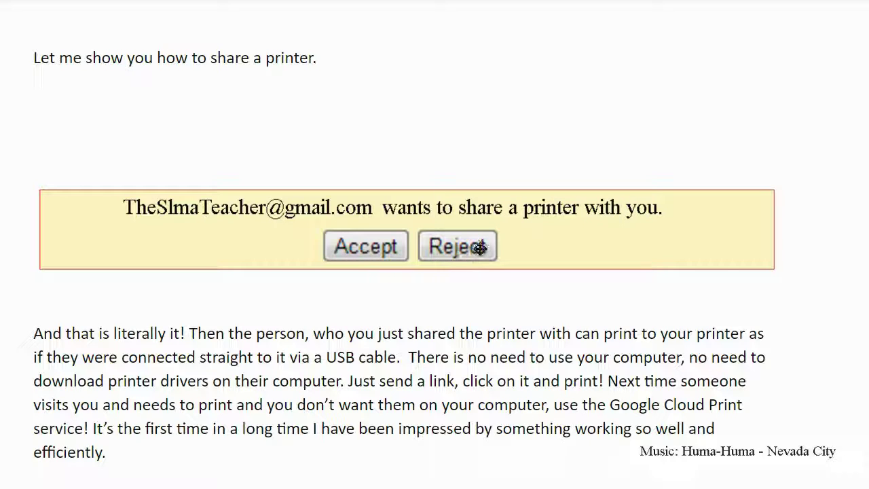
Step: Scroll the Google Docs guide down to the Conclusion section on consolidating all printers
scroll(527, 260, "down", 2)
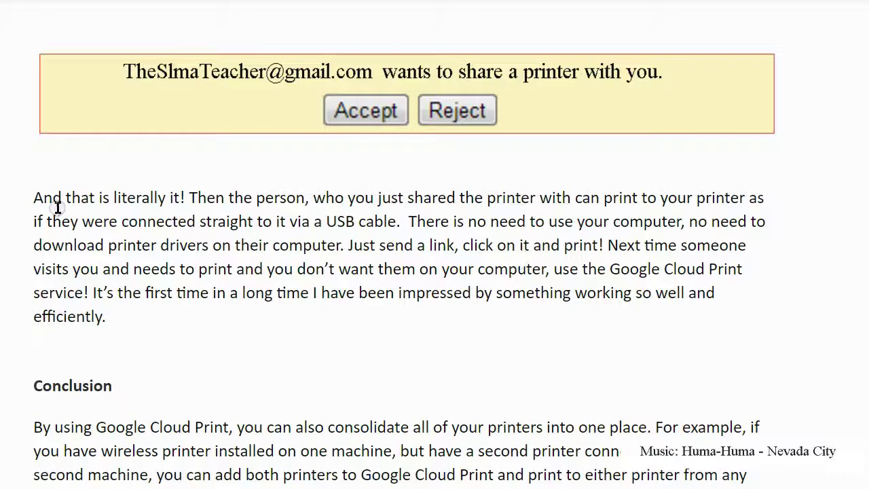
scroll(322, 257, "down", 2)
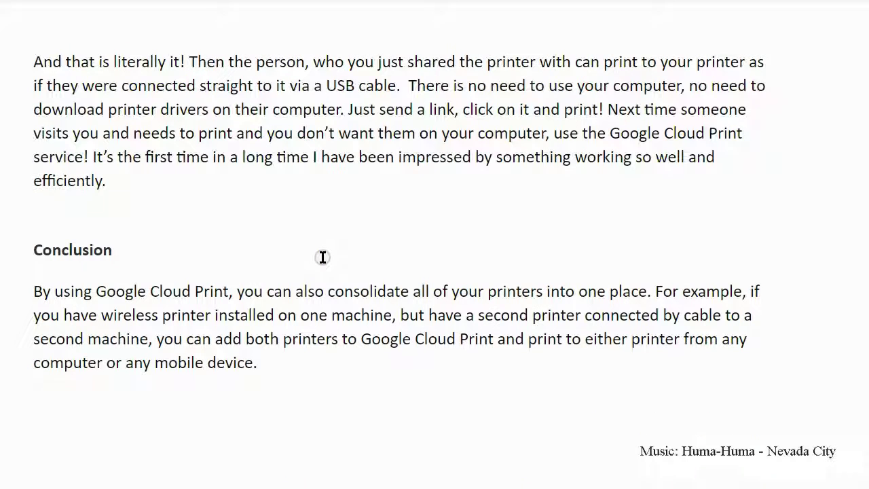